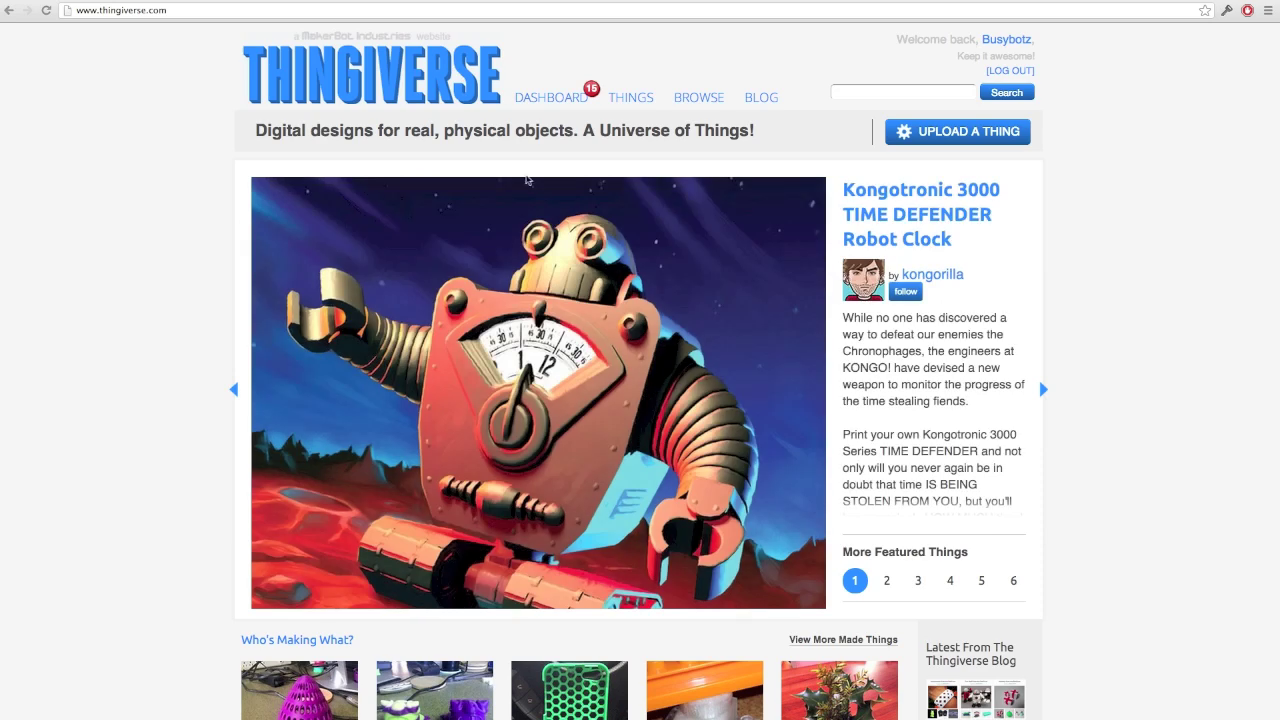
- Search Thingiverse for 'glasses'
click(168, 12)
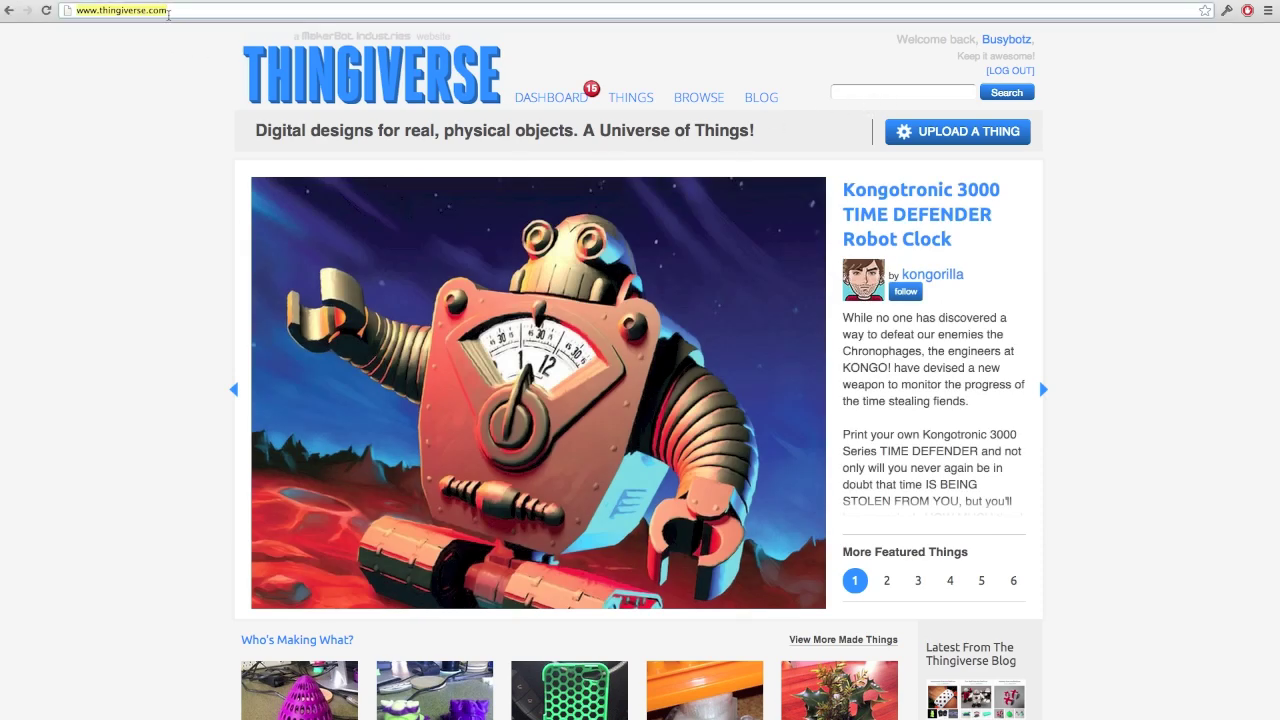
click(926, 92)
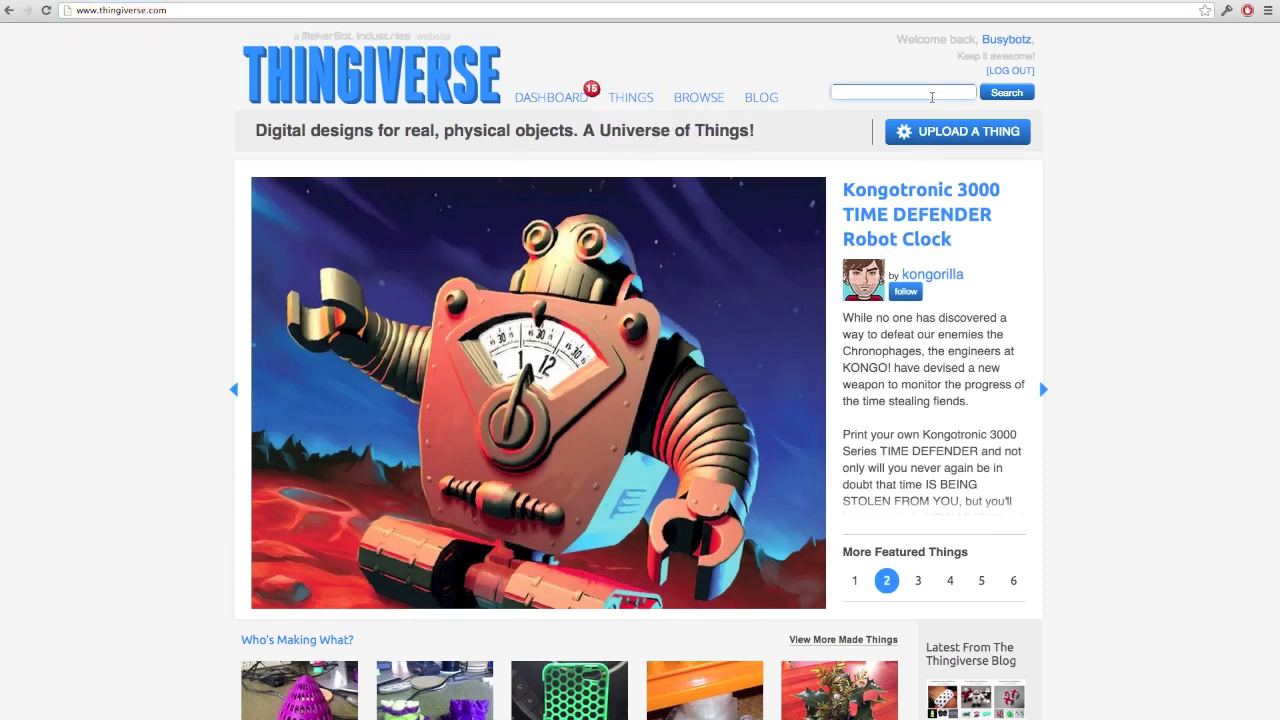
text(gla)
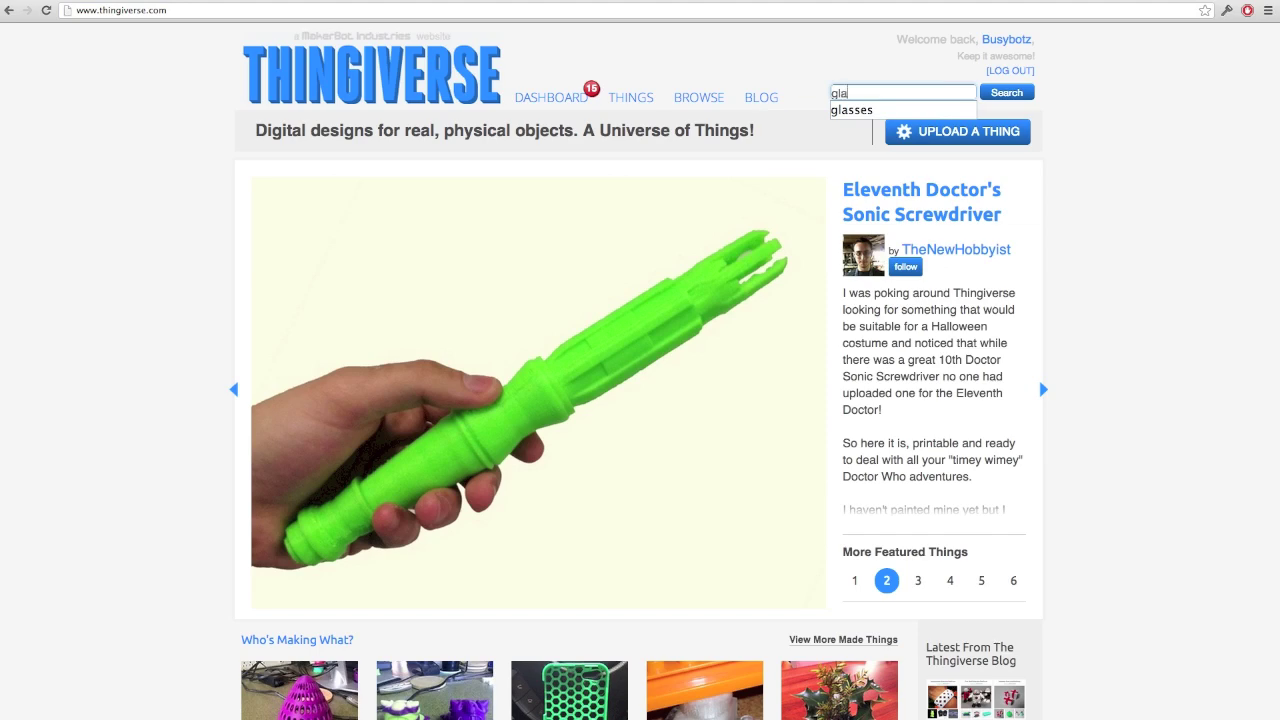
text(sses)
key(Return)
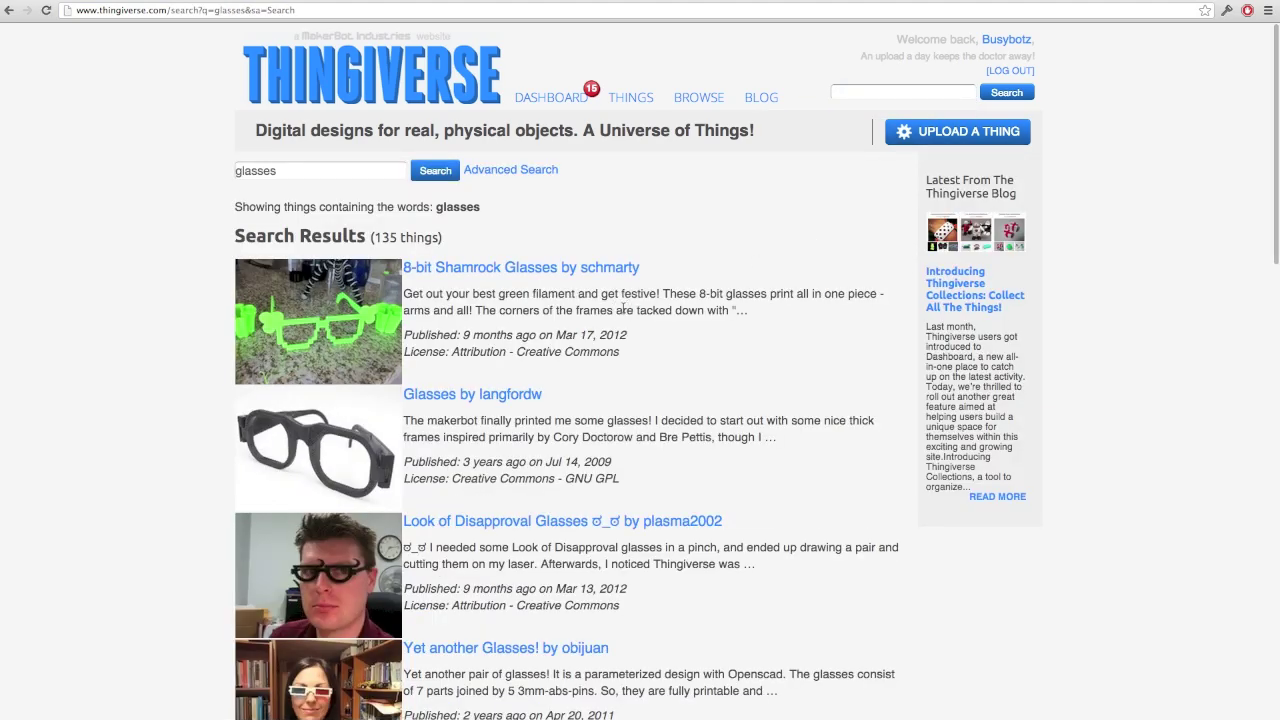
- Scroll to the bottom of the glasses results and go to page 2
scroll(623, 312, down, 1)
scroll(623, 312, down, 2)
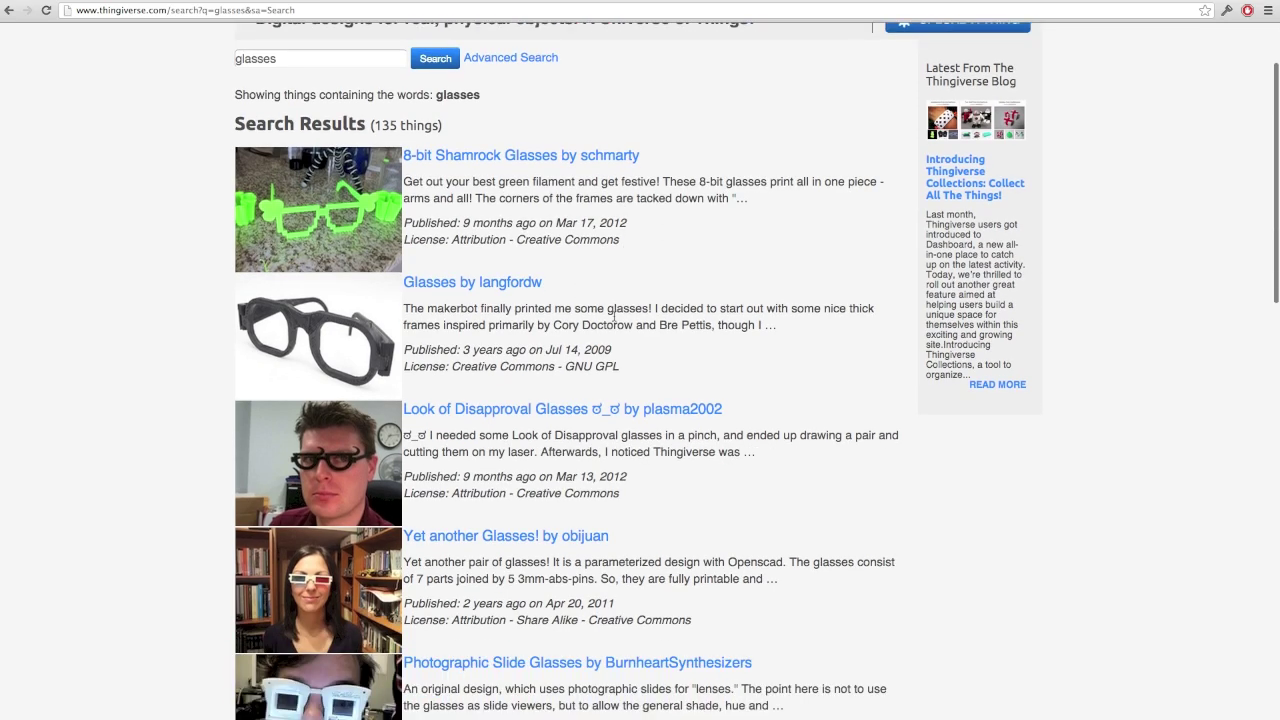
scroll(589, 340, down, 6)
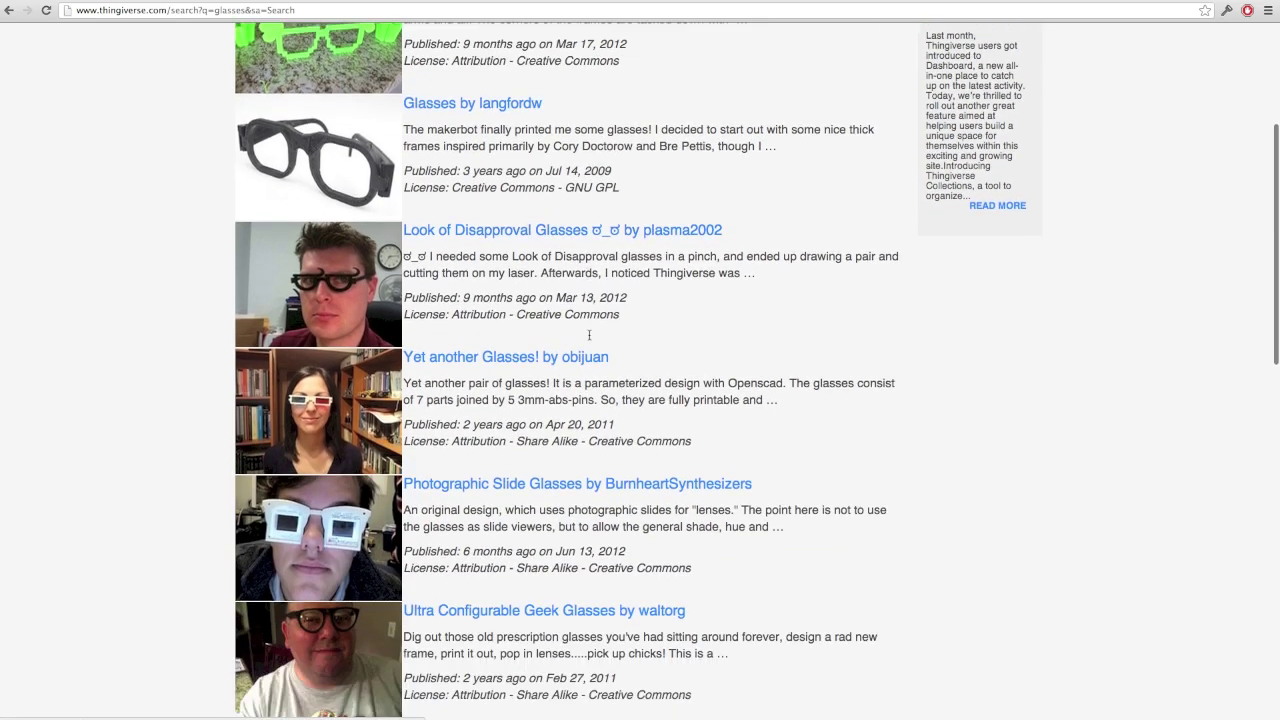
scroll(589, 337, down, 11)
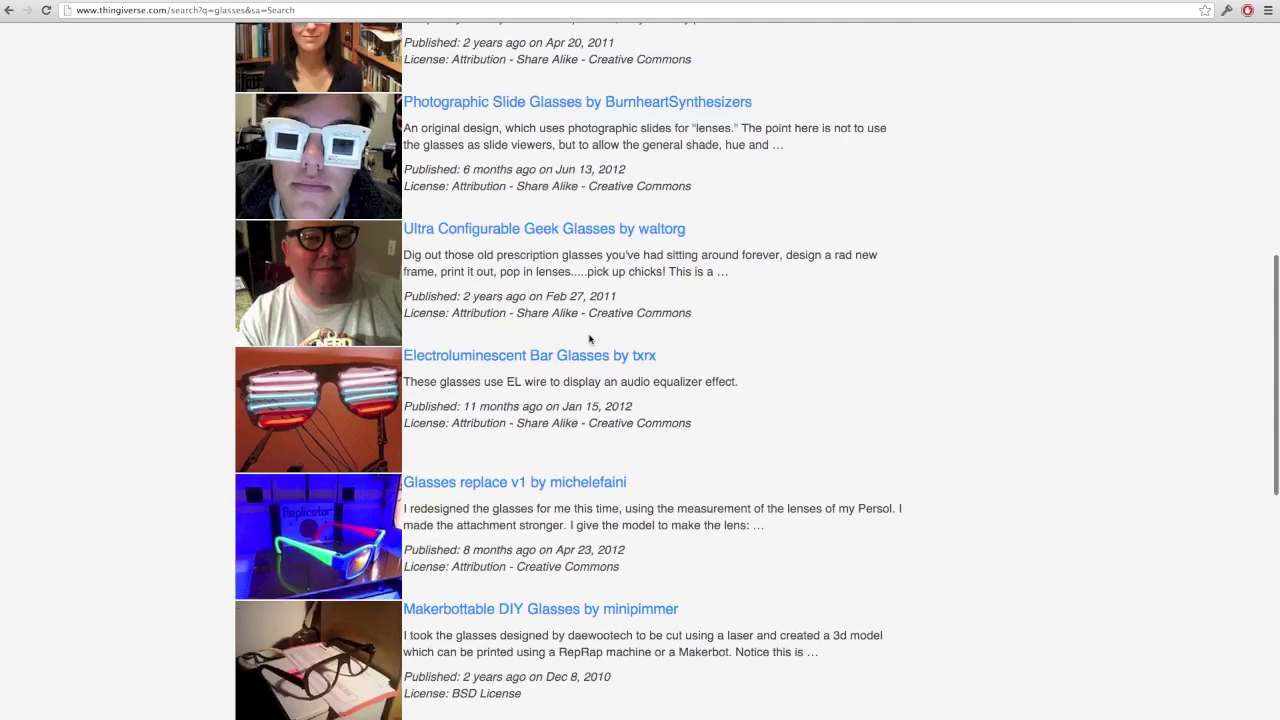
scroll(589, 339, down, 13)
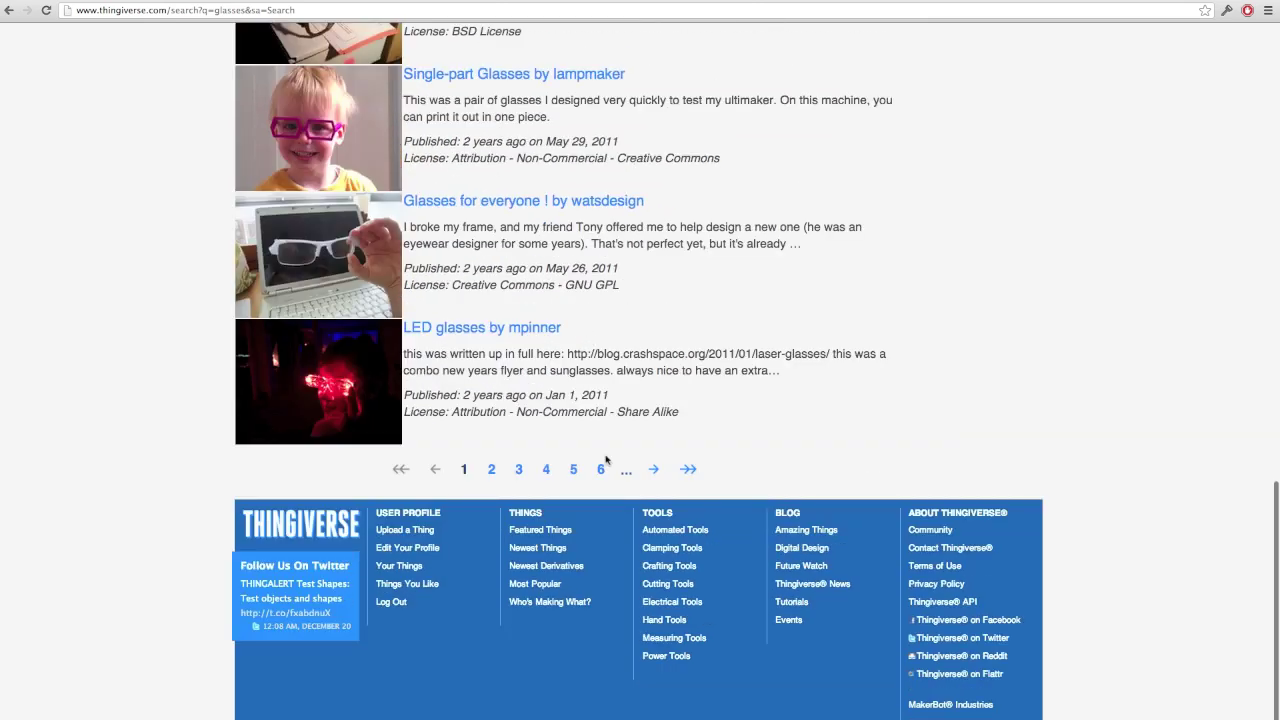
click(651, 472)
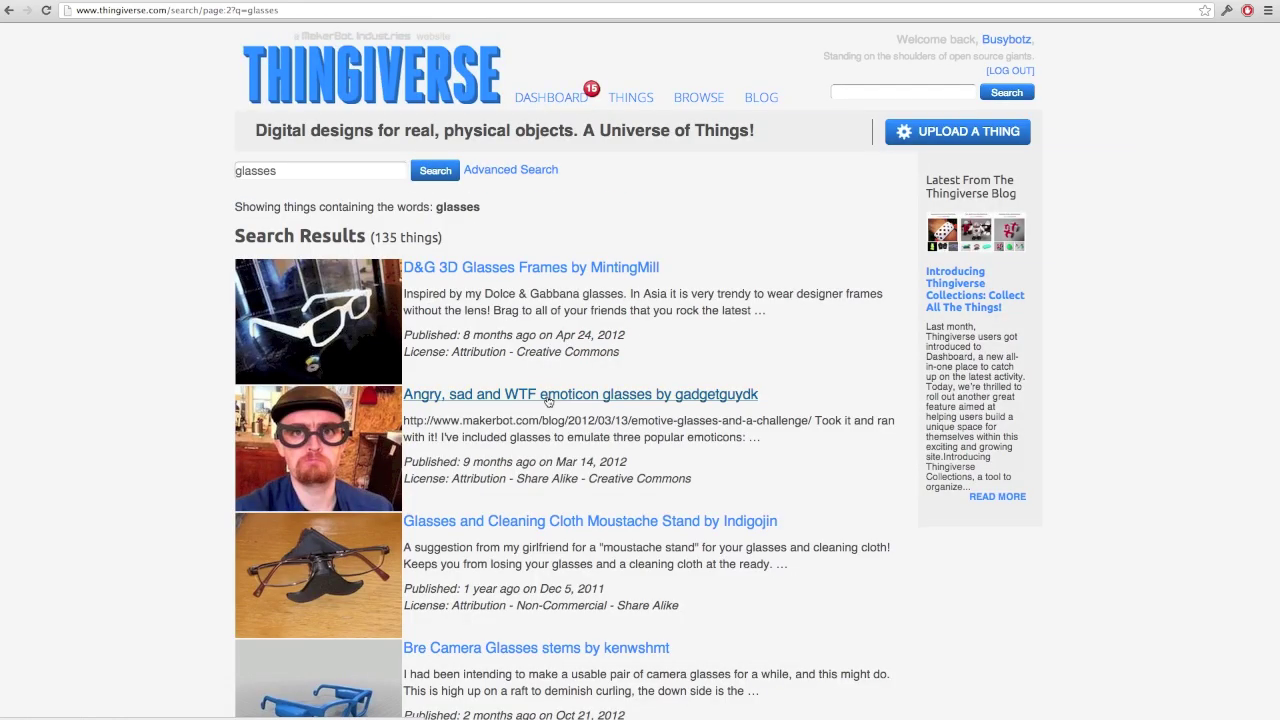
- View the large renders of the D&G glasses frame and its temple arms
mouse_move(363, 326)
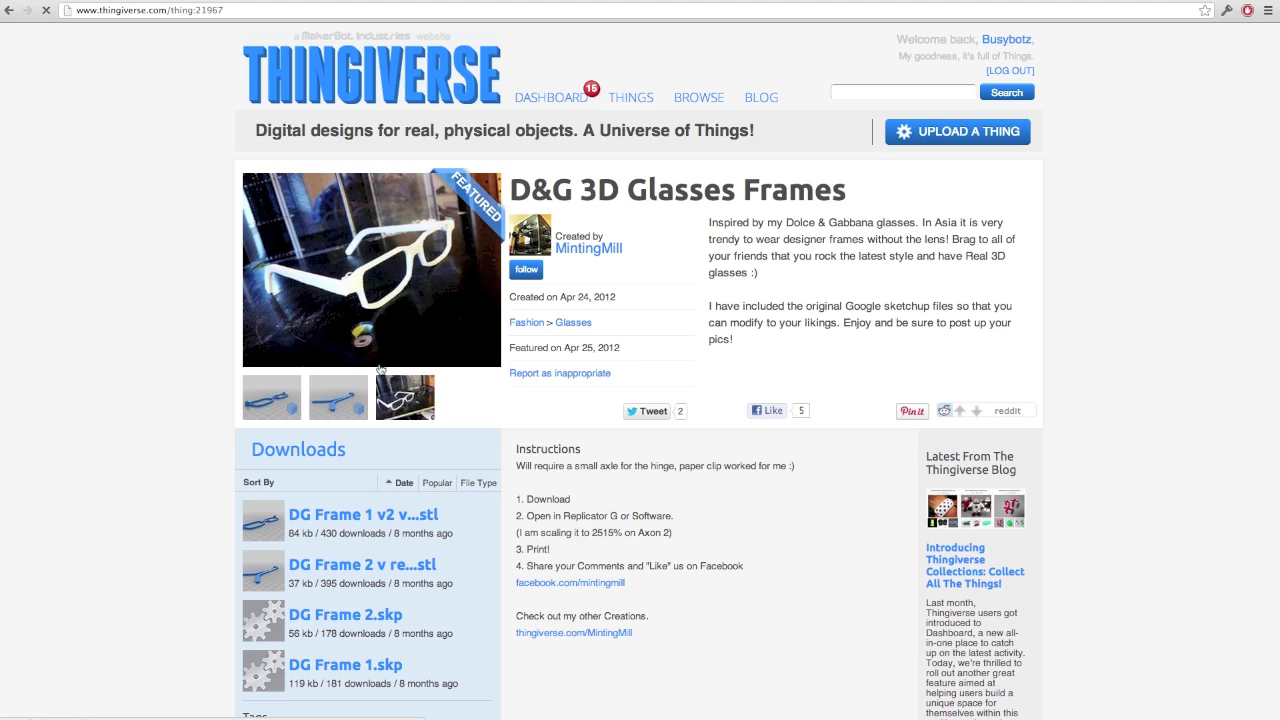
click(278, 403)
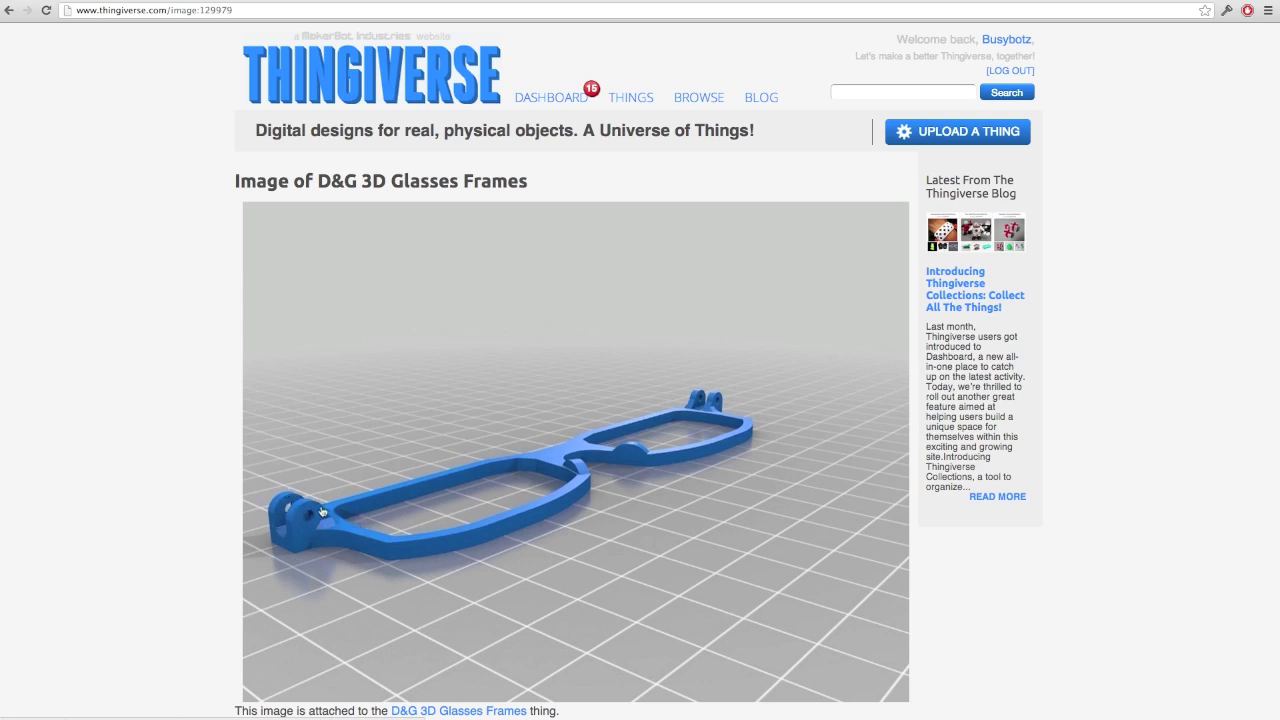
click(9, 10)
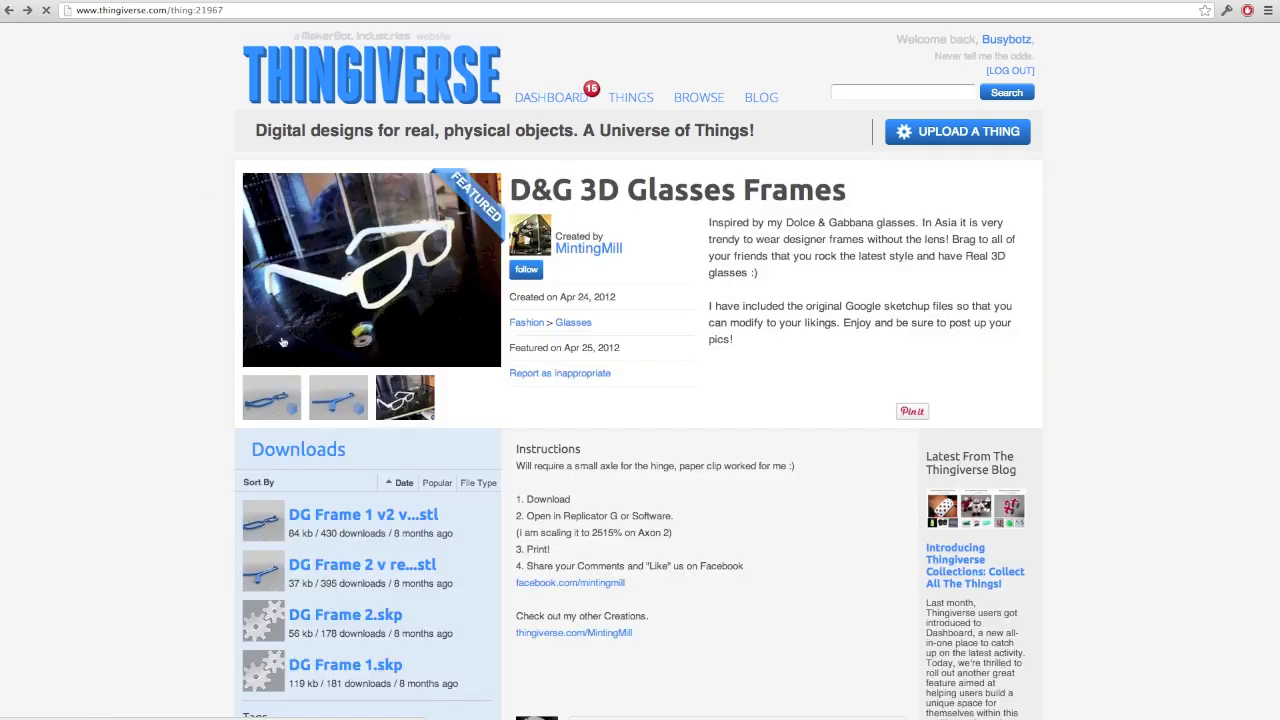
click(338, 398)
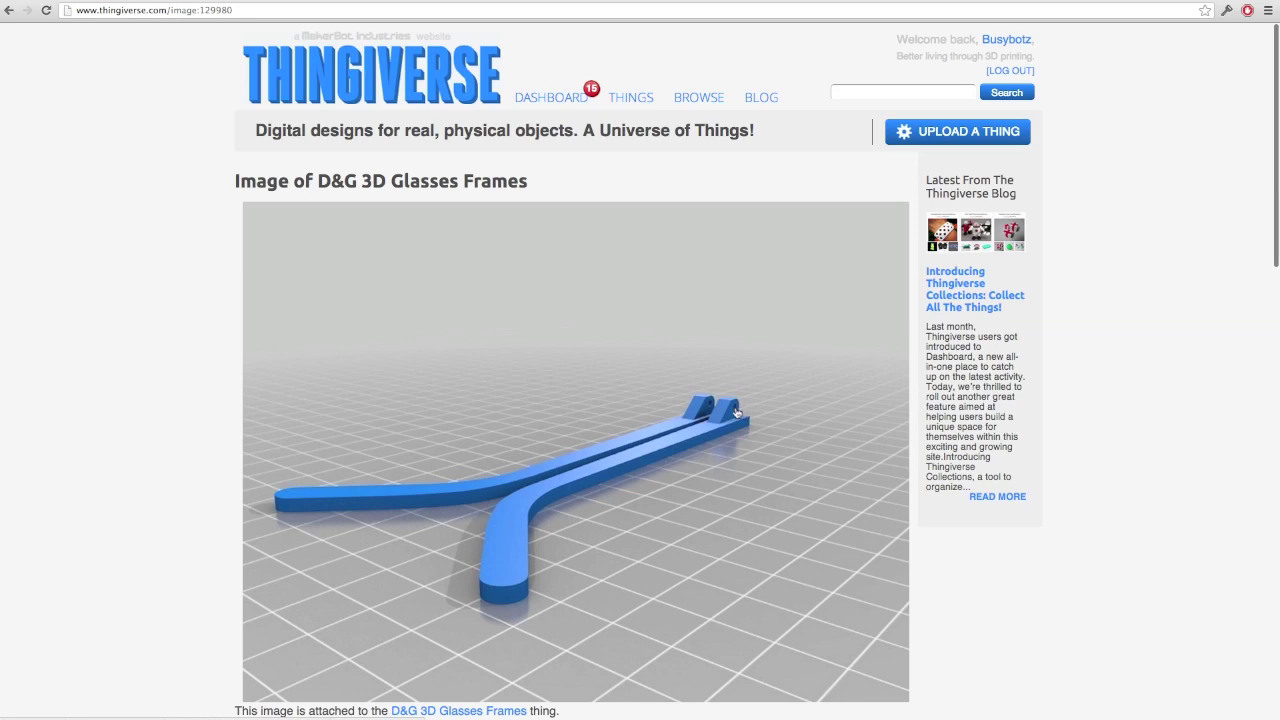
click(746, 418)
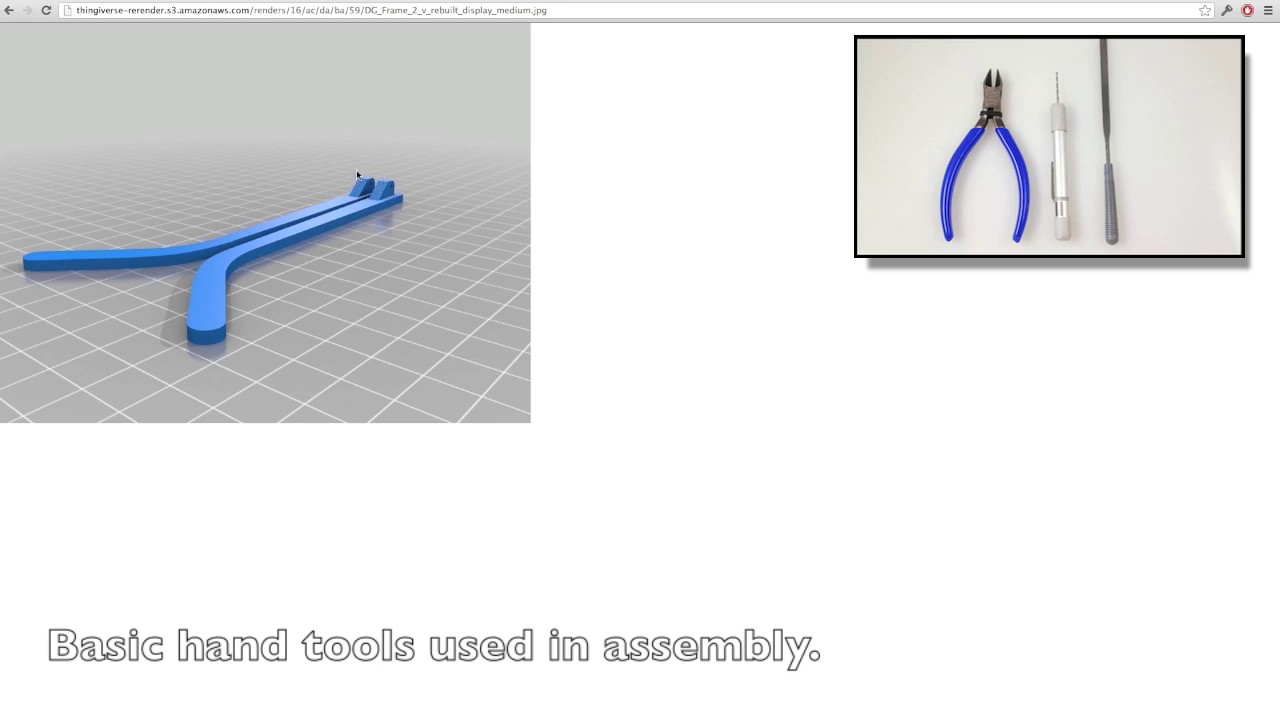
- Download both frame STL files from the D&G 3D Glasses Frames page
click(12, 12)
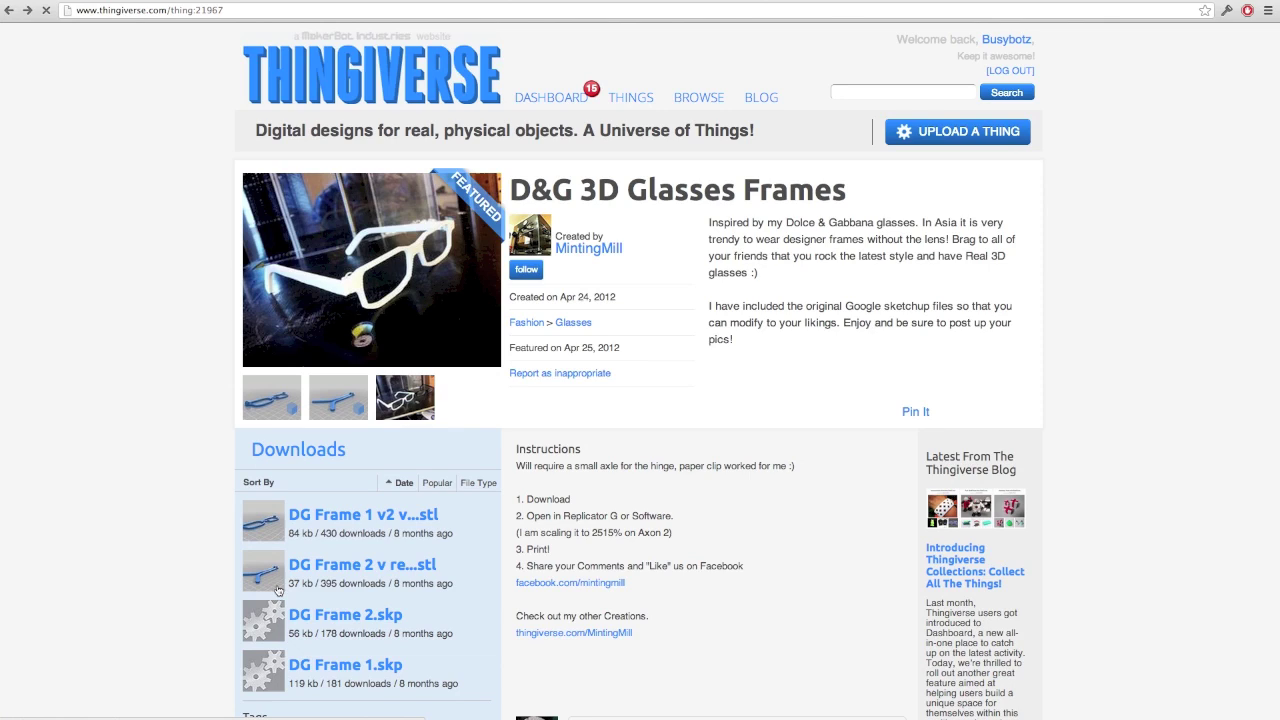
click(343, 516)
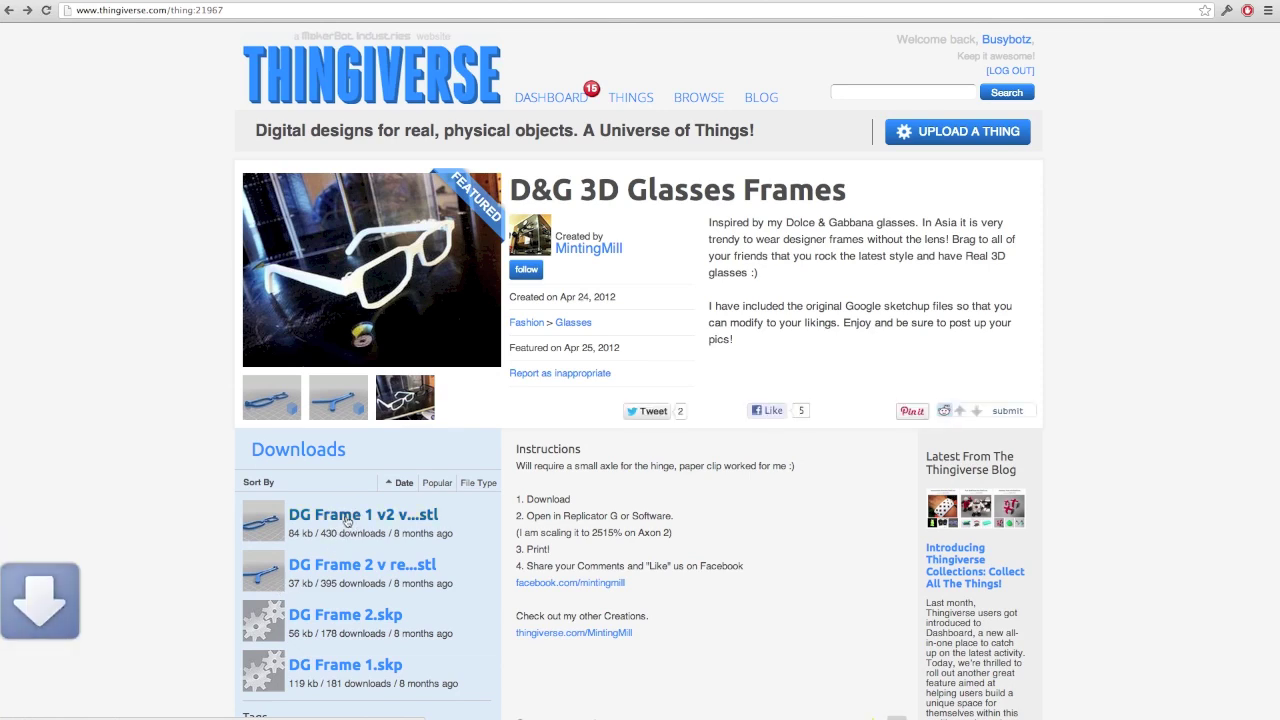
click(348, 566)
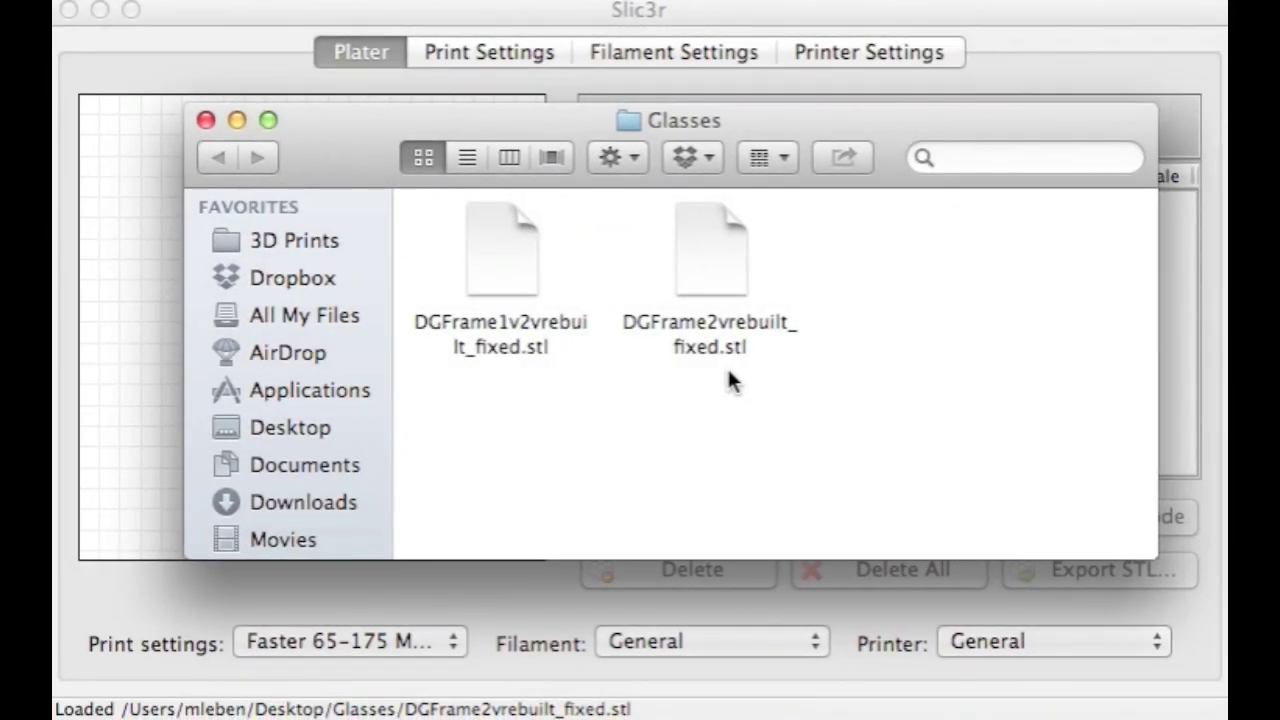
- Add DGFrame1v2vrebuilt_fixed.stl and DGFrame2vrebuilt_fixed.stl from the Glasses folder to the Slic3r plate
drag(363, 137, 538, 128)
drag(1022, 428, 245, 254)
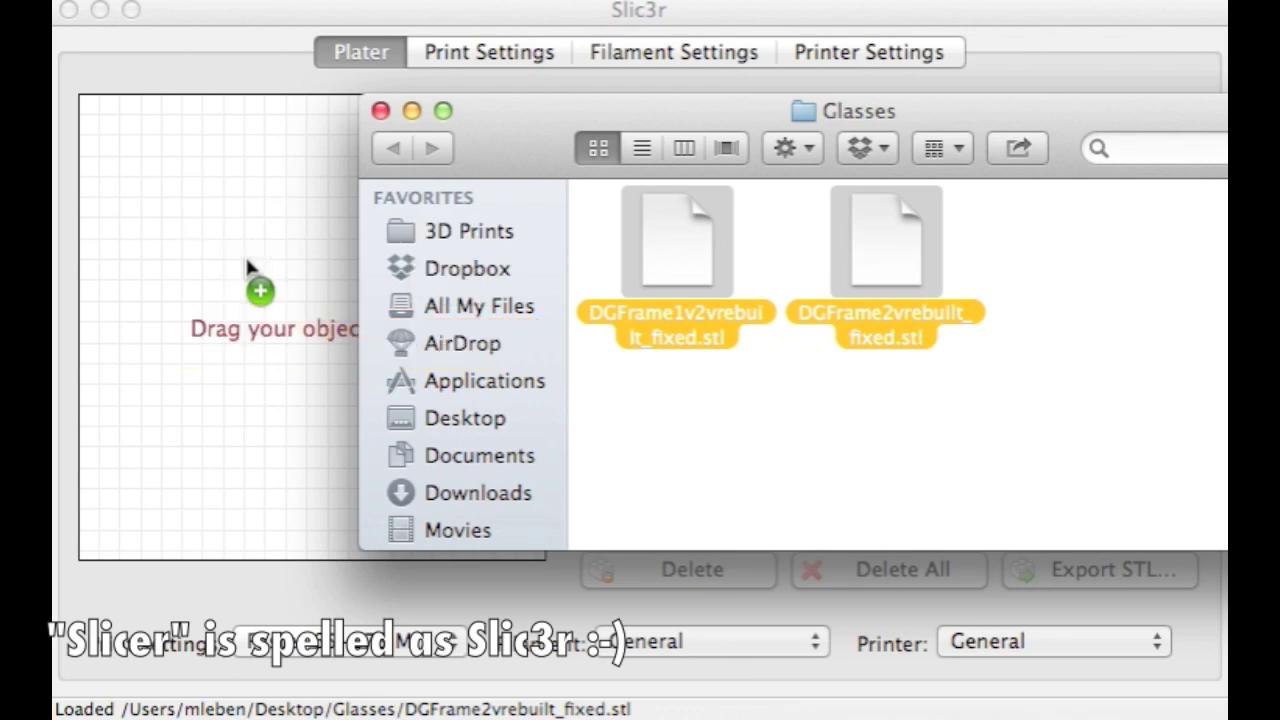
click(291, 58)
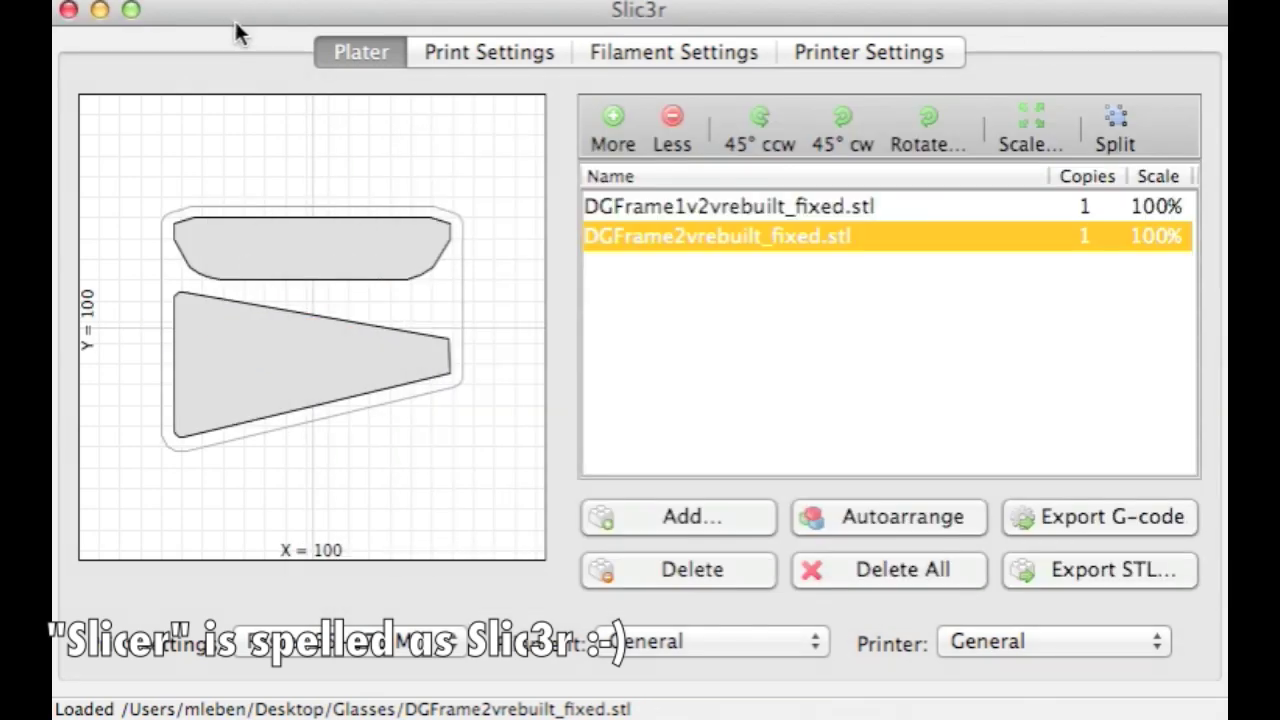
- Review the infill, speed, filament and printer settings, then return to the Plater
click(478, 58)
click(155, 188)
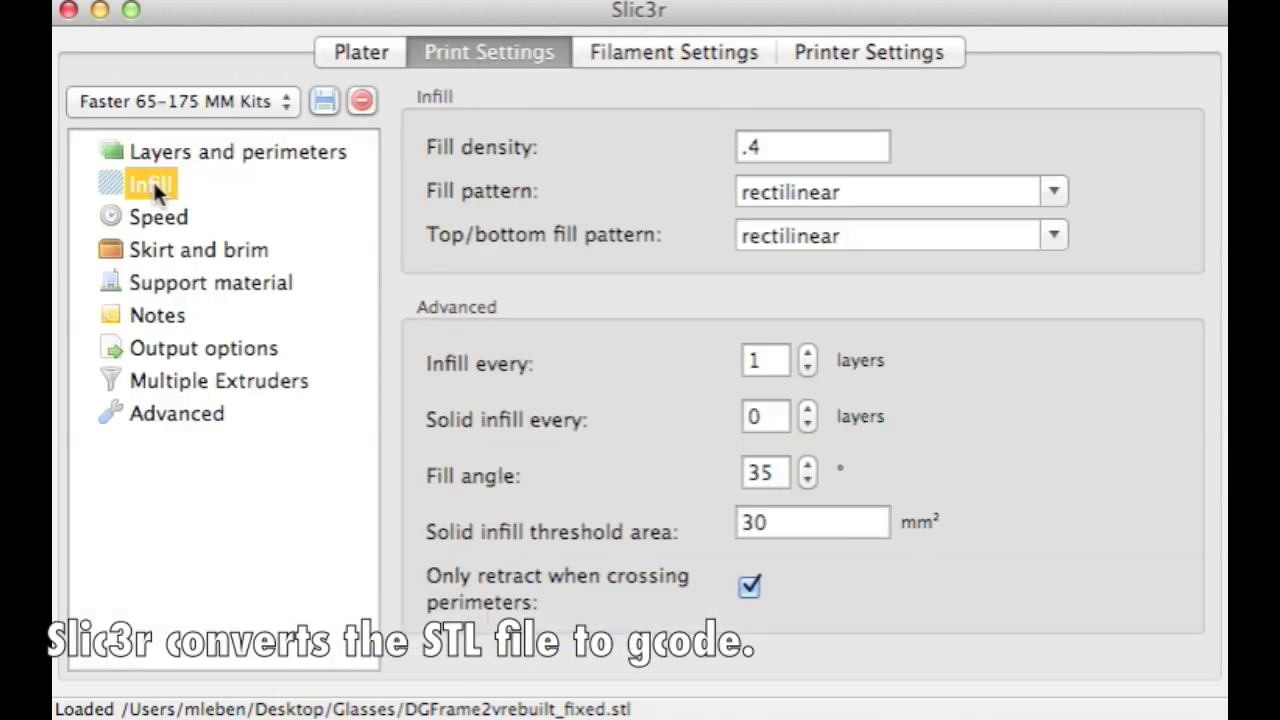
click(161, 218)
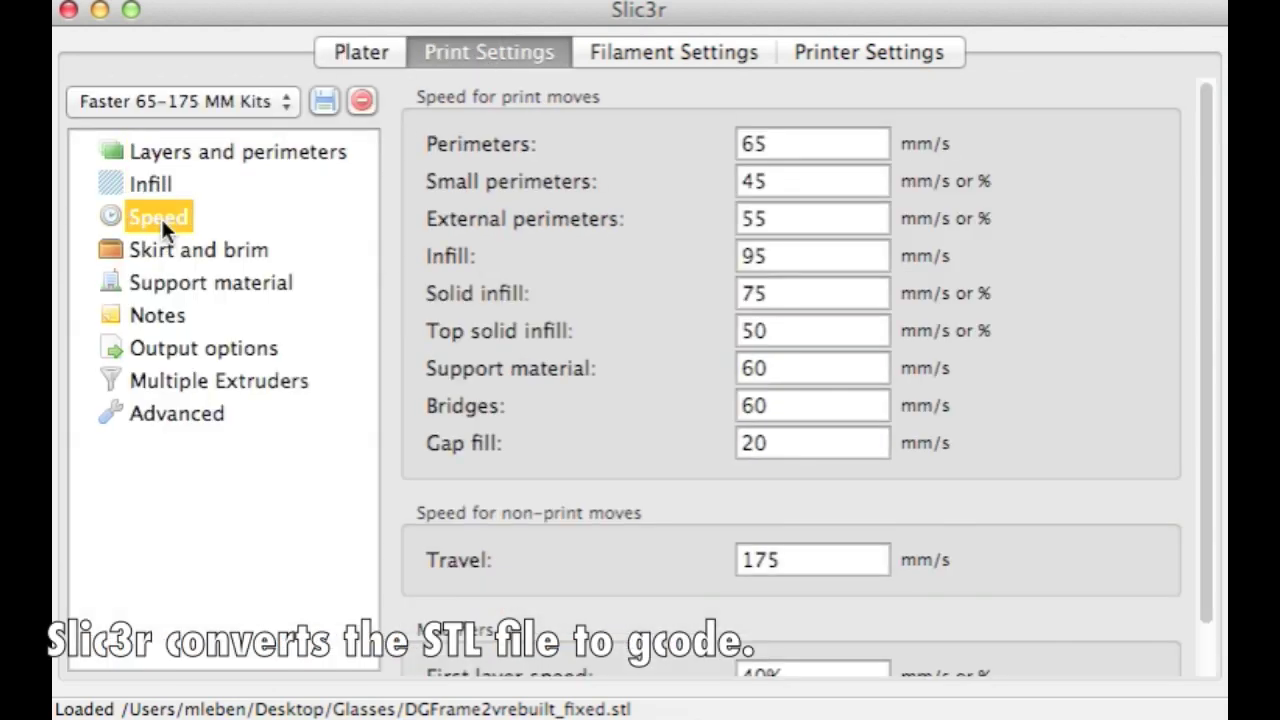
scroll(1207, 490, down, 1)
scroll(1208, 500, up, 1)
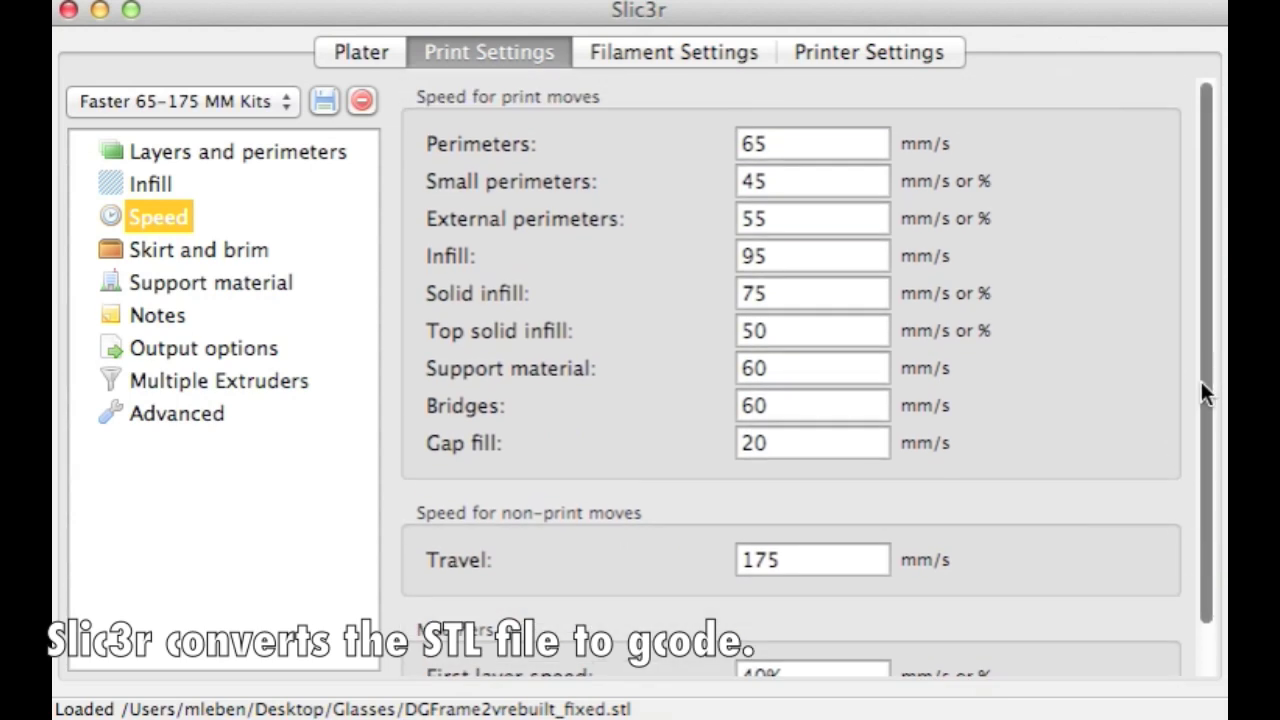
click(640, 55)
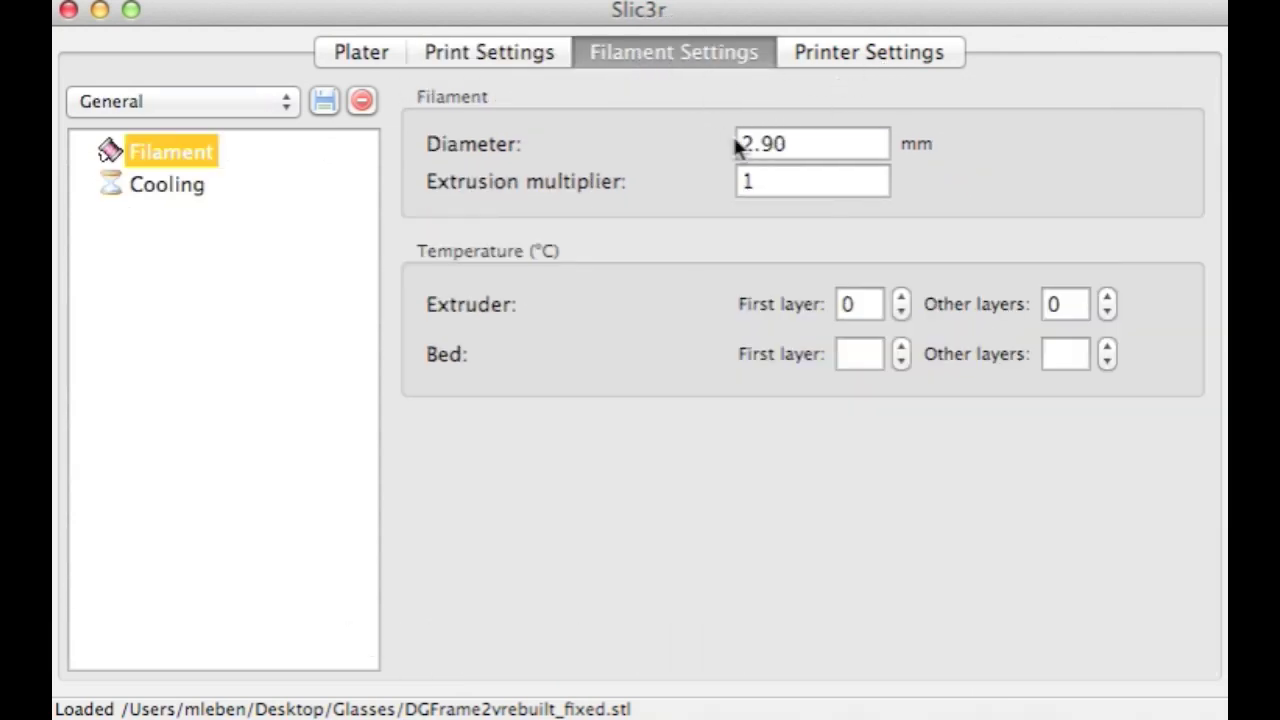
click(868, 56)
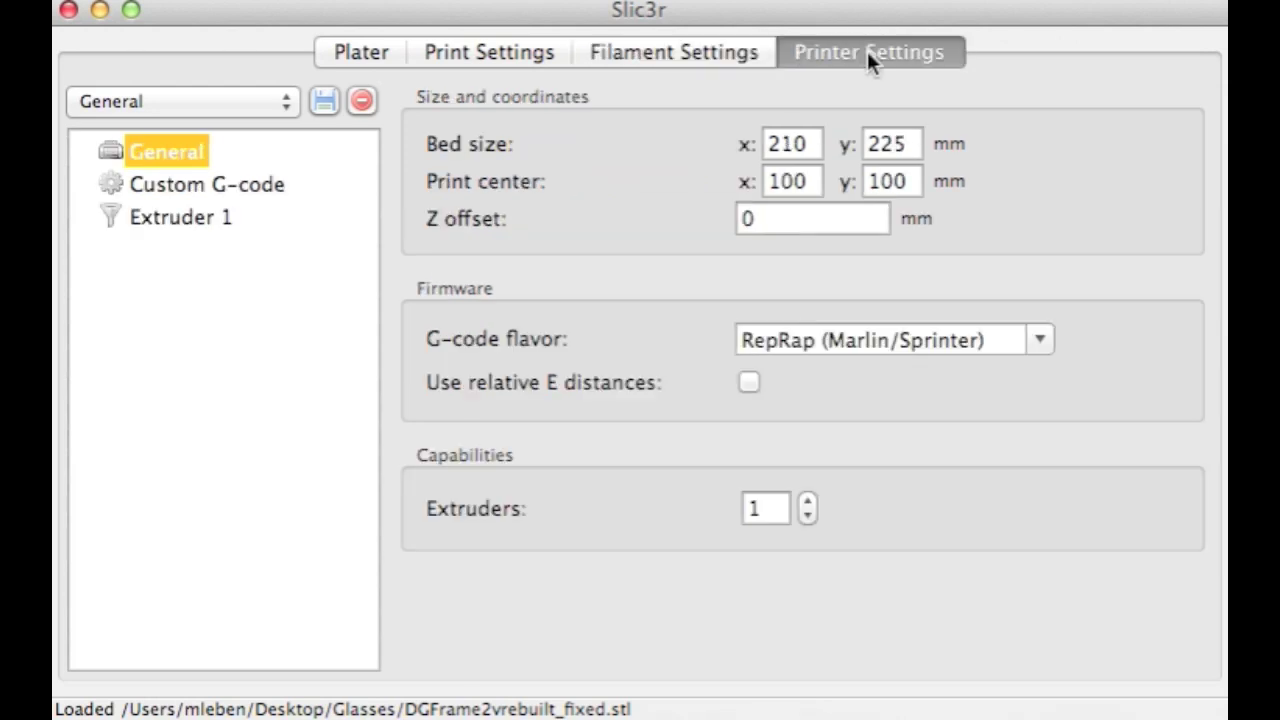
click(358, 55)
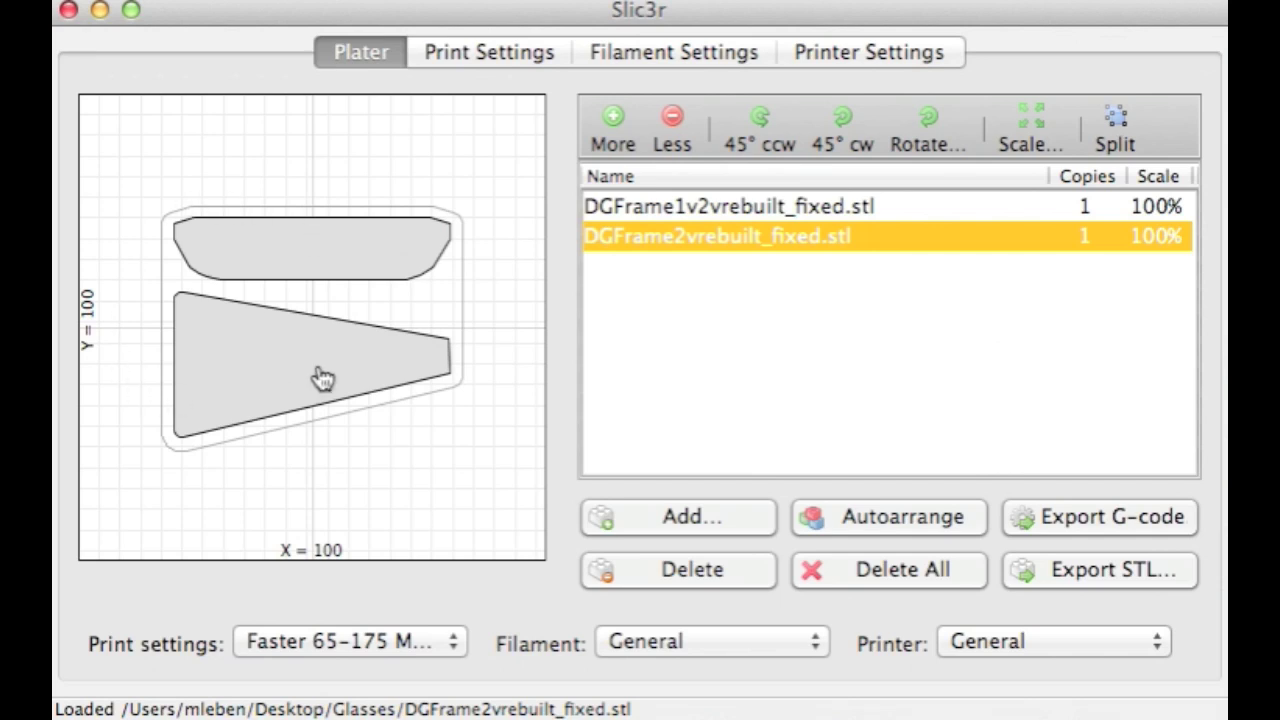
- Export the plate as DGFrame1v2vrebuilt_fixed.gcode into the Glasses folder
click(1066, 514)
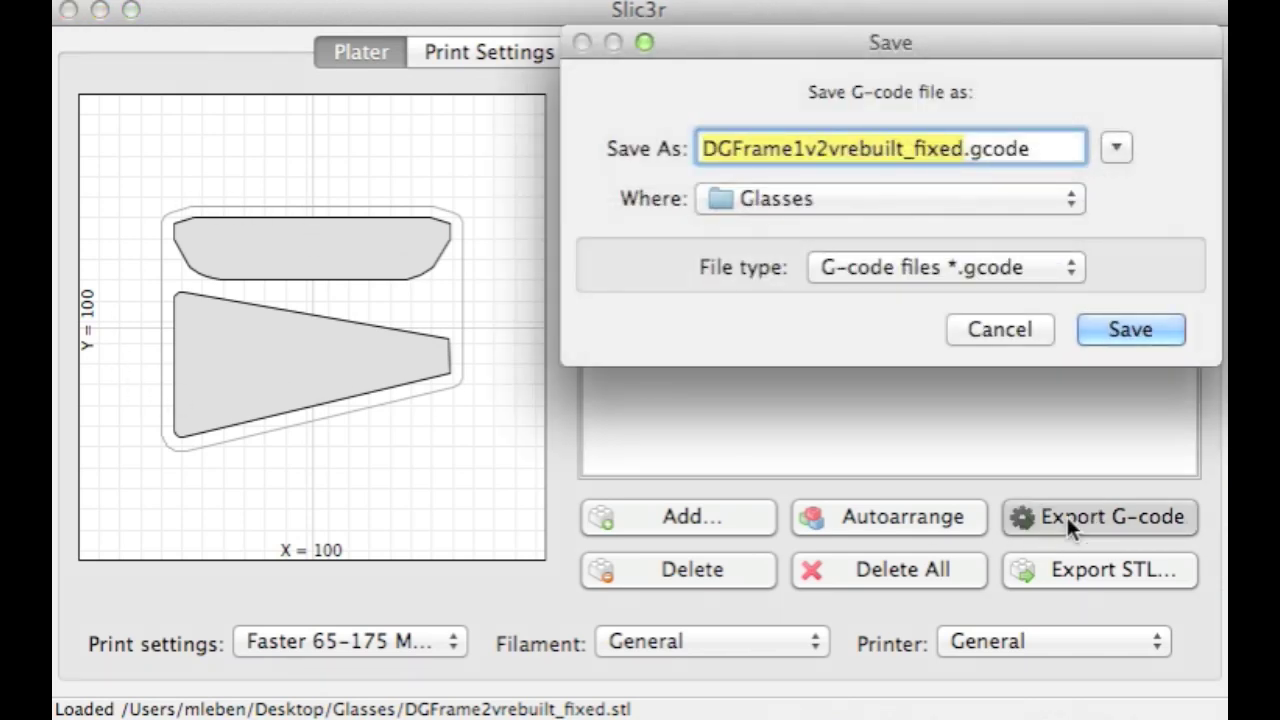
click(1133, 332)
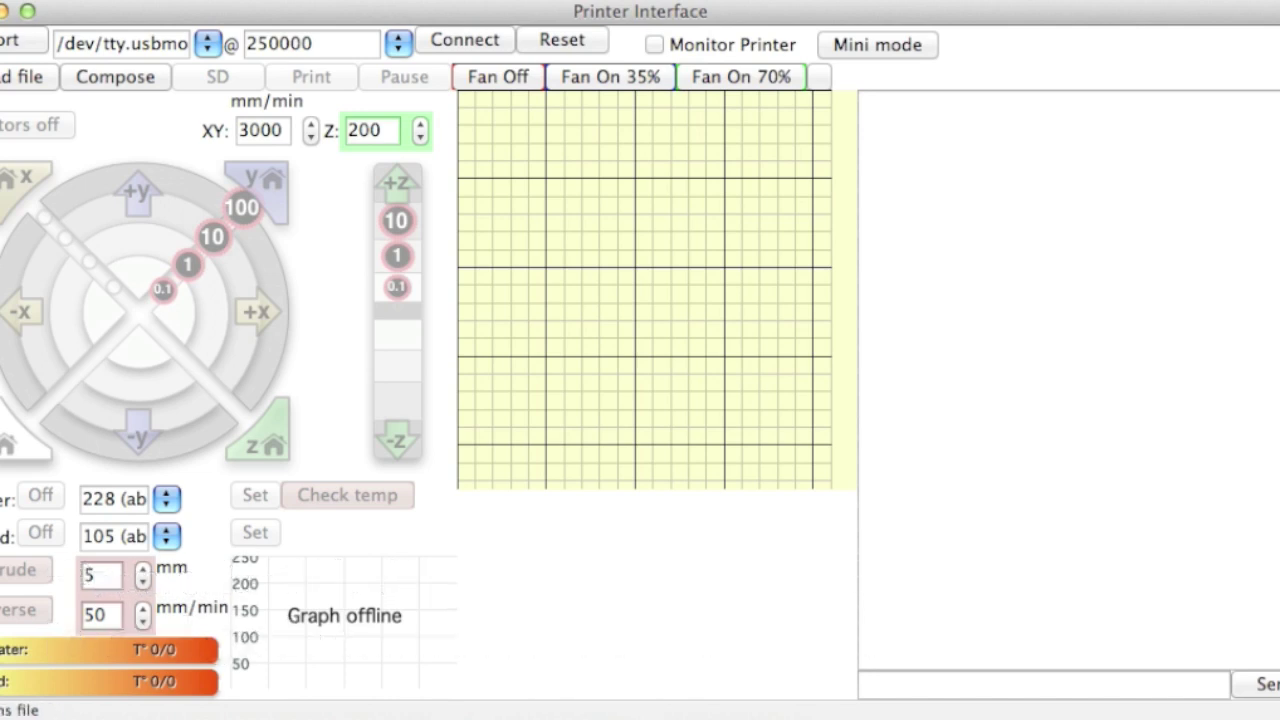
- Load DGFrame1v2vrebuilt_fixed.gcode from the Glasses folder into Pronterface
key(super+o)
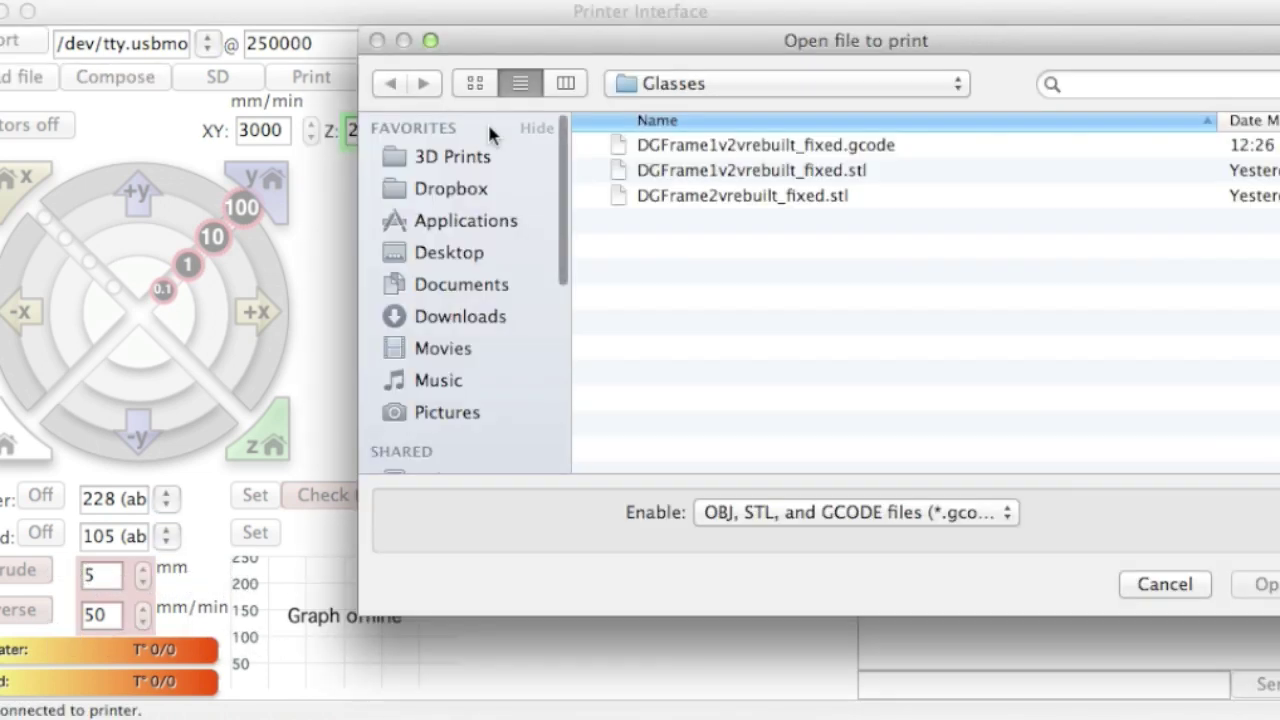
double_click(660, 146)
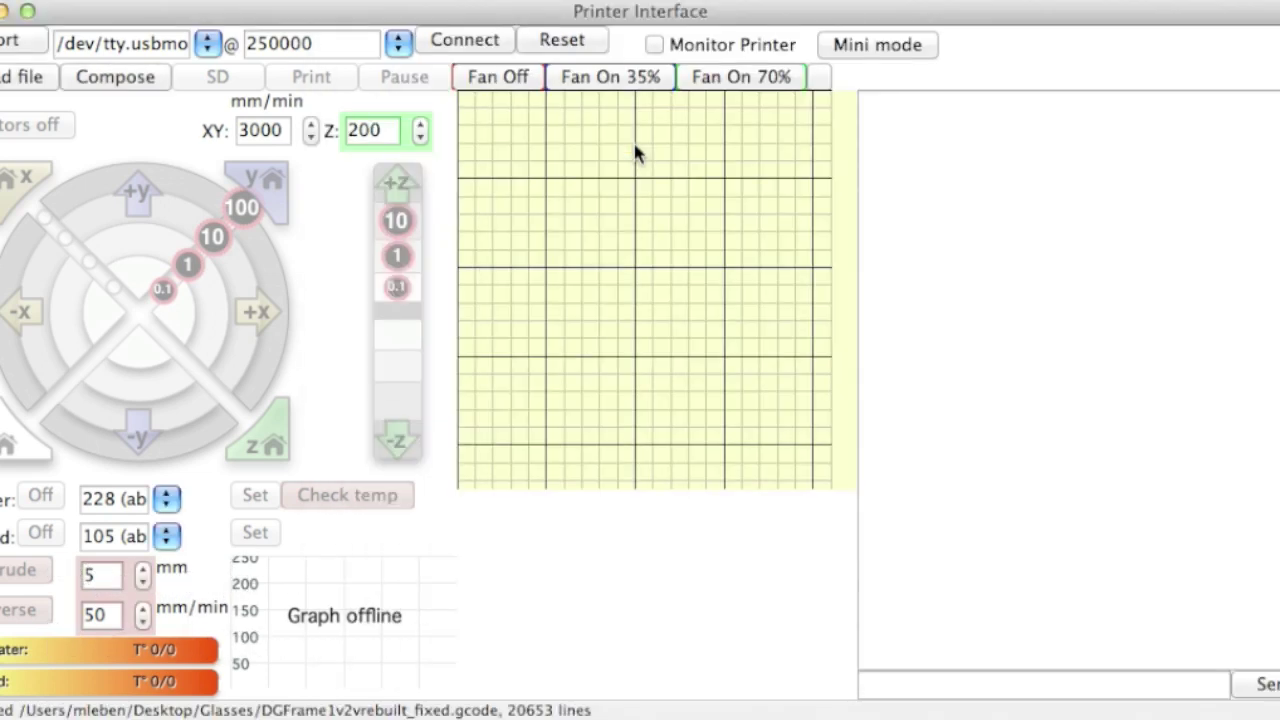